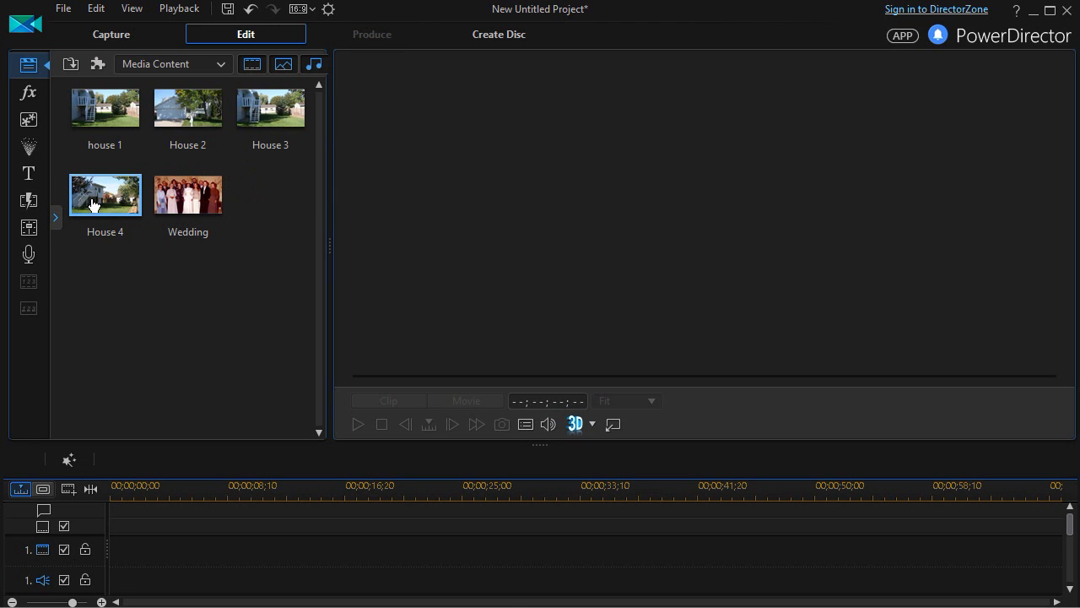
- Put the House 4 photo on video track 1 and set its duration to 00;00;15;00
left_click_drag(94, 205, 108, 571)
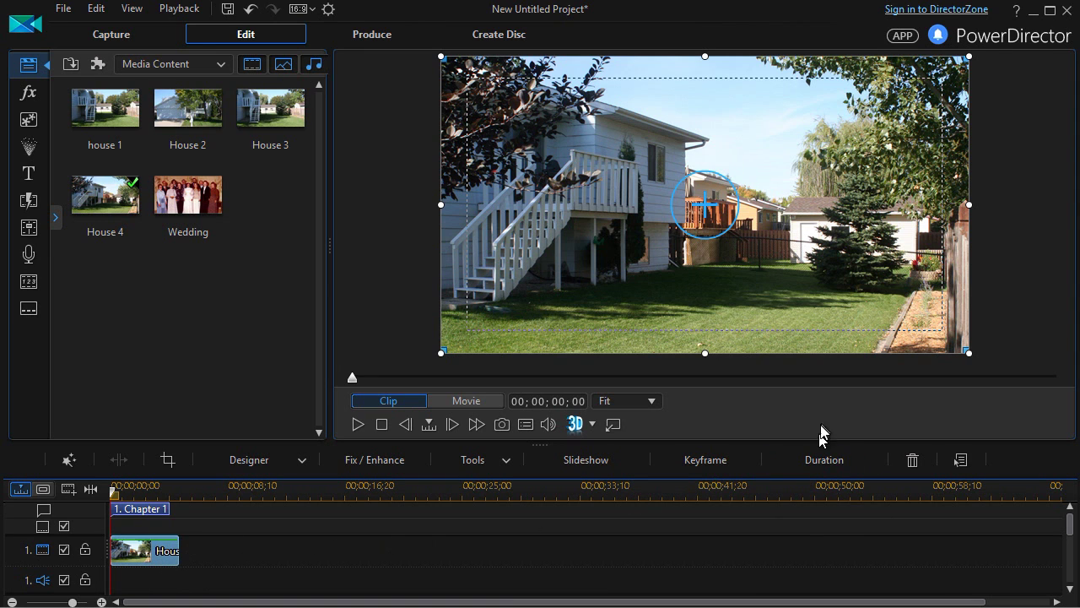
left_click(848, 461)
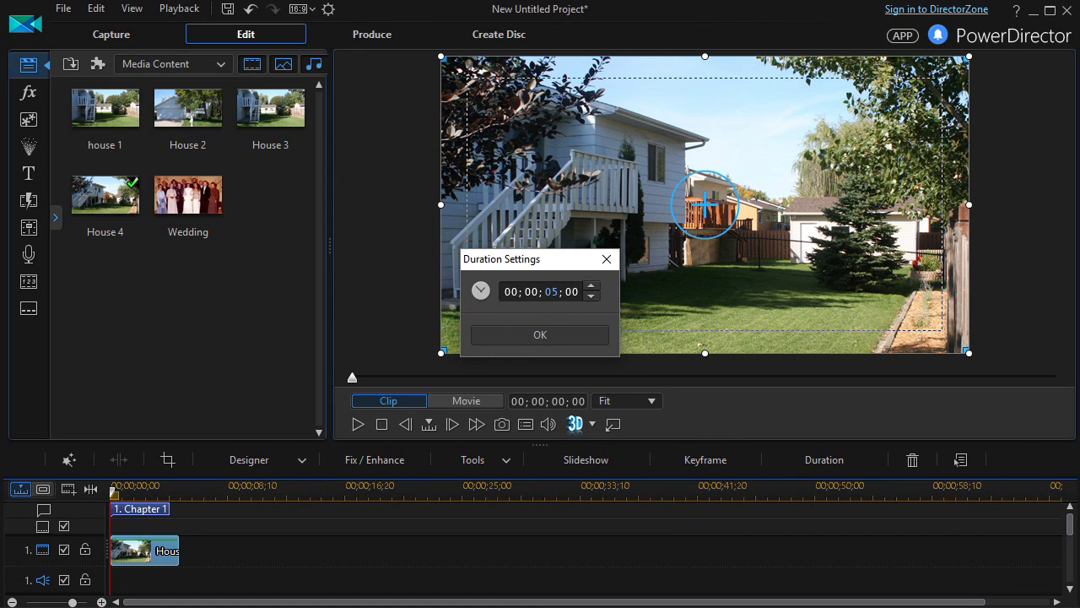
key("Return")
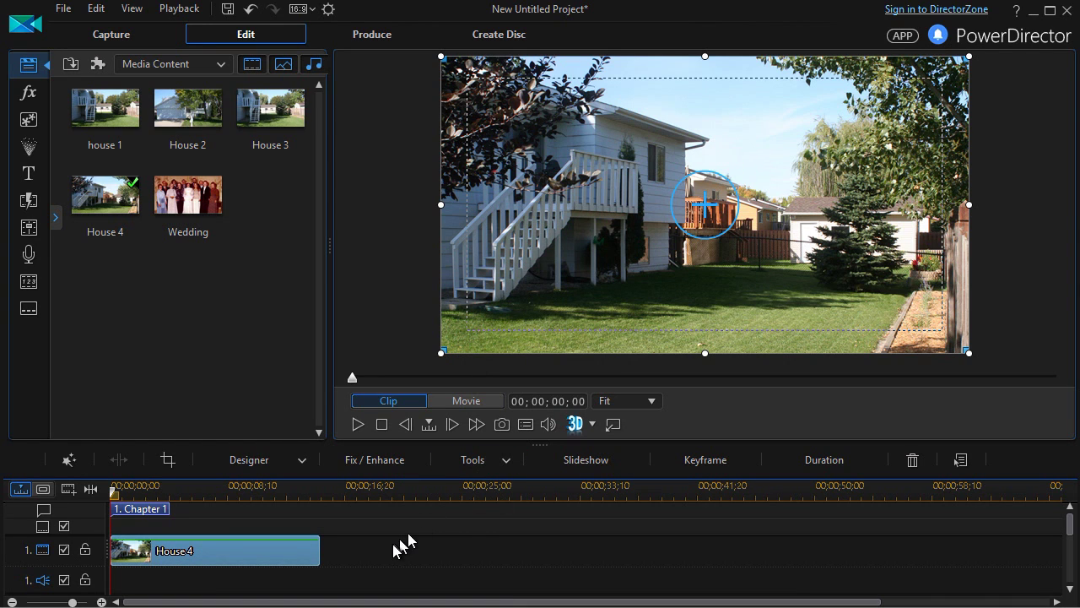
mouse_move(291, 551)
right_click(294, 555)
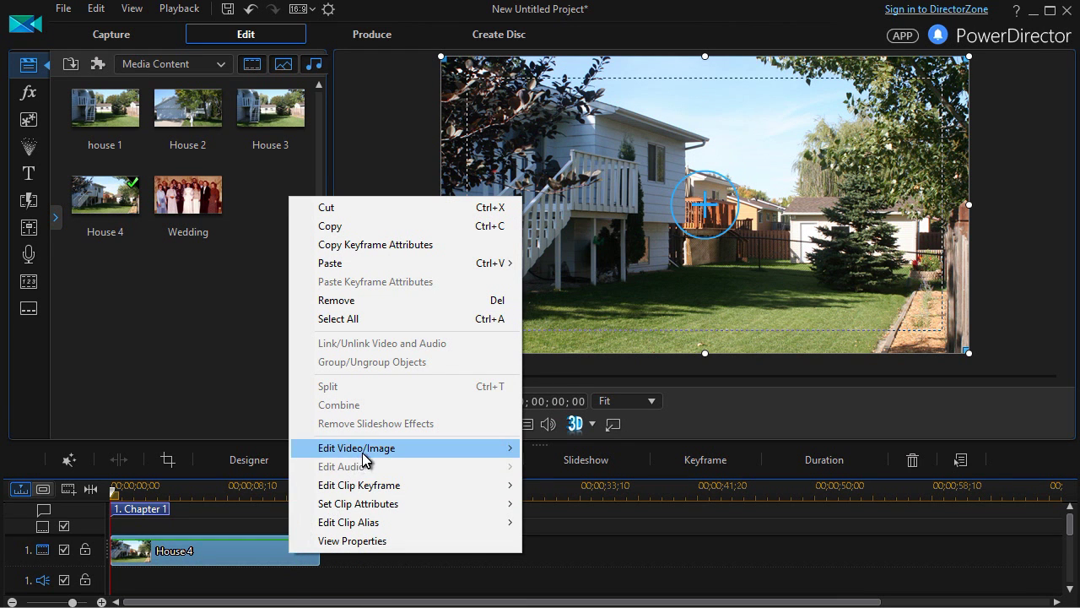
- Open House 4 in PiP Designer, showing position 0.500, 0.500 and scale 1.000
left_click(405, 561)
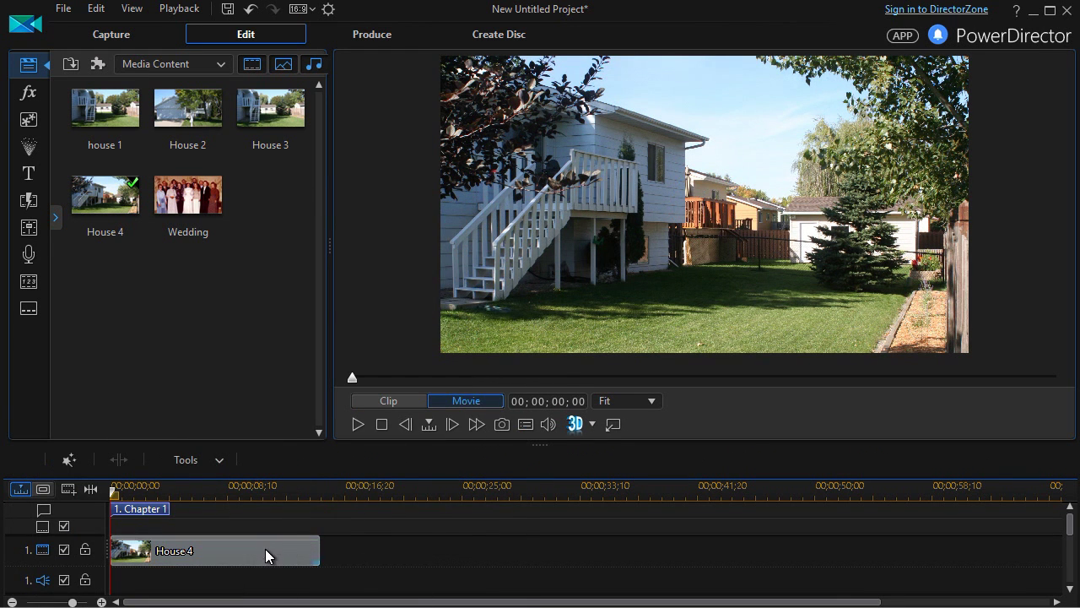
left_click(267, 554)
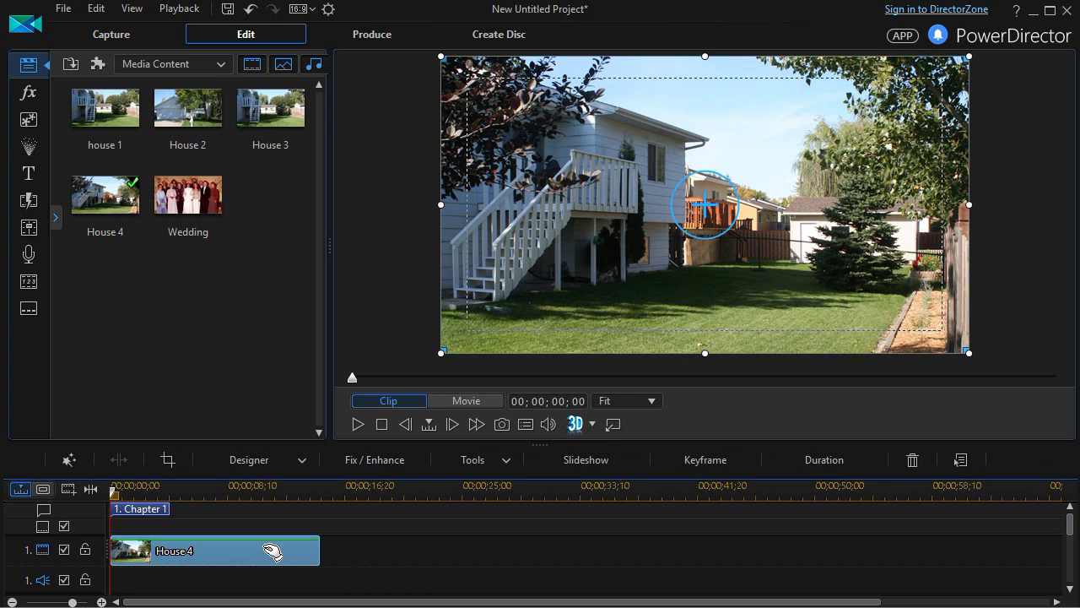
double_click(271, 551)
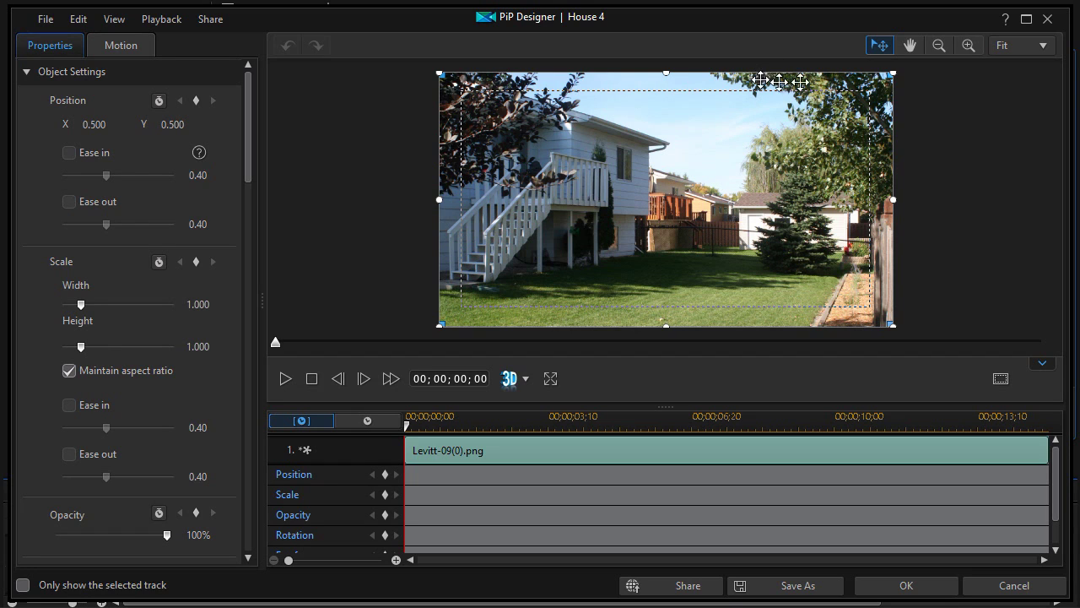
- Scale the House 4 photo to 2.154 and move it to position -0.120, -0.071
left_click(940, 48)
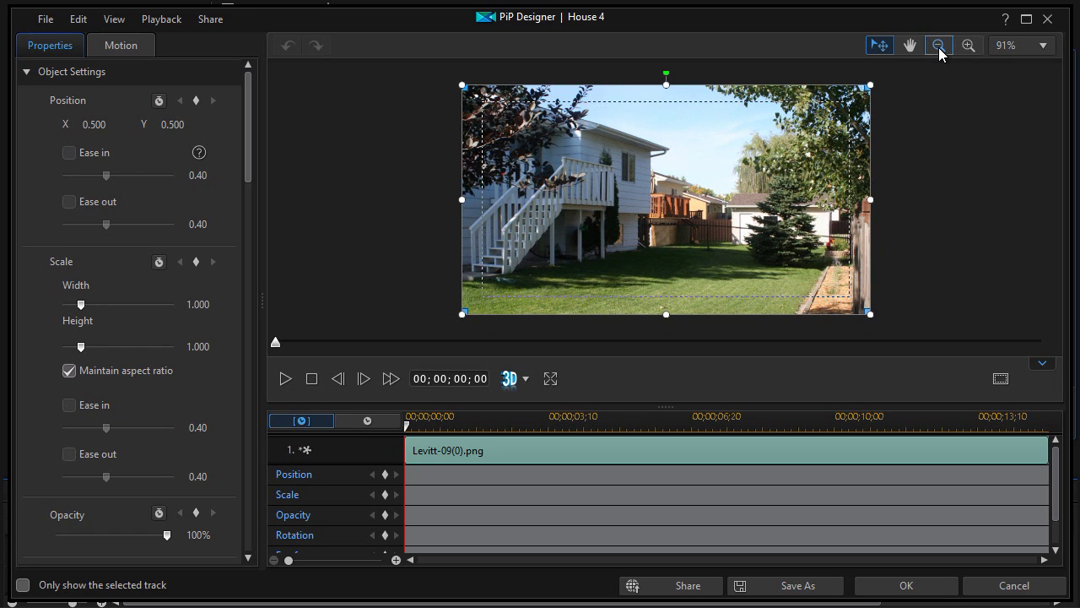
left_click(938, 47)
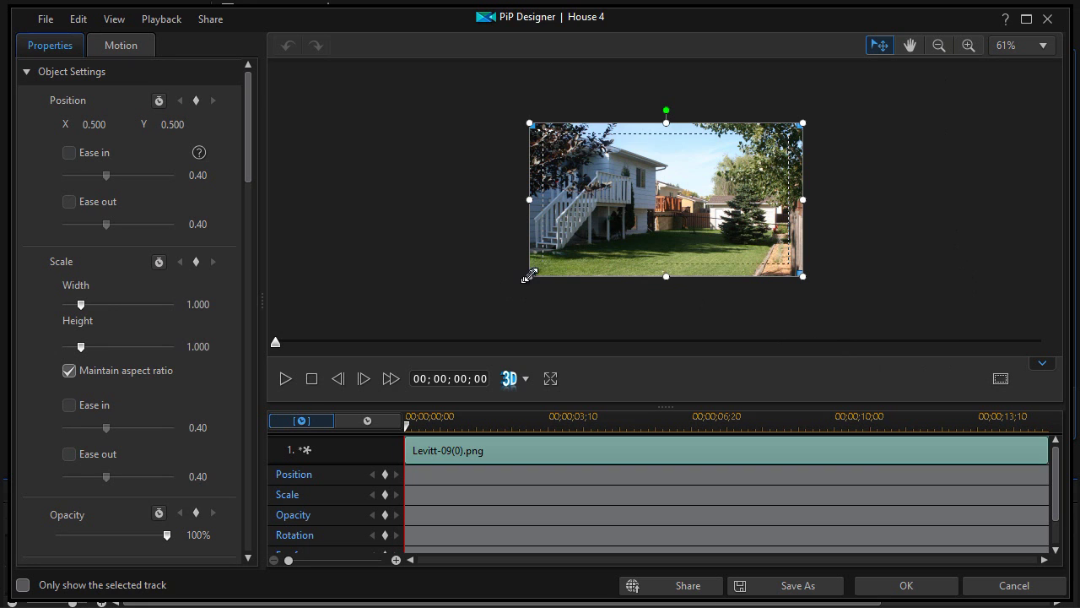
left_click_drag(531, 275, 251, 448)
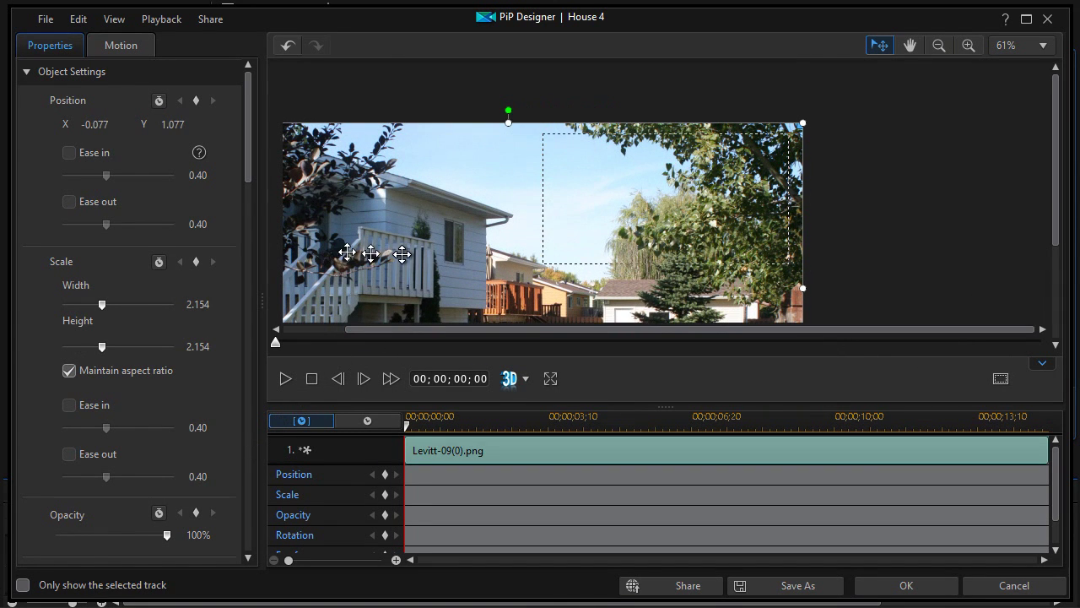
left_click_drag(415, 257, 417, 100)
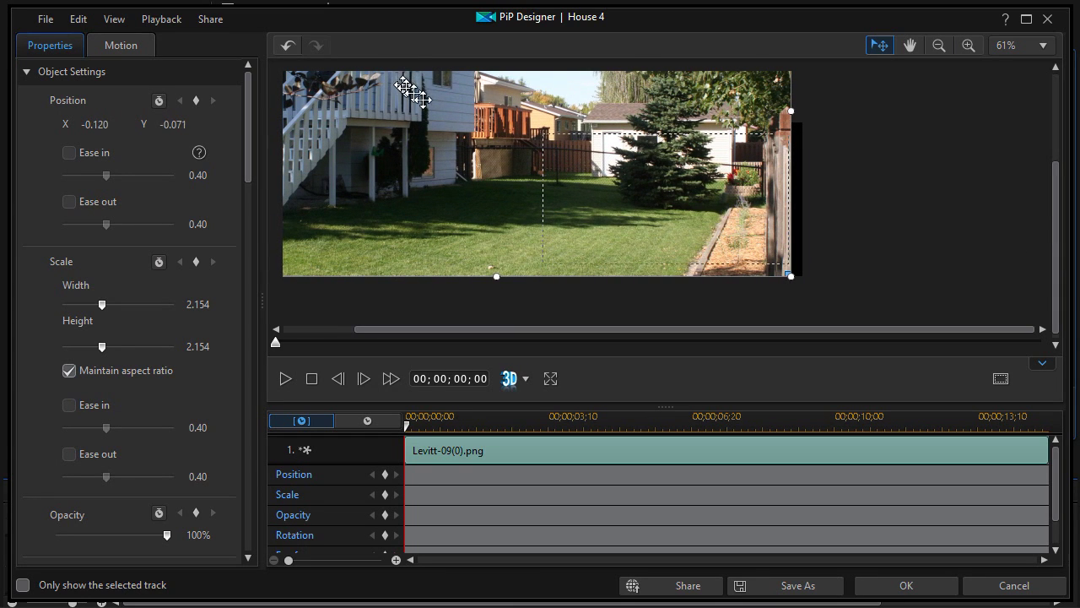
- Keyframe the start position, then at 00;00;15;00 move the photo to 1.028, 0.747 on the staircase
left_click(385, 475)
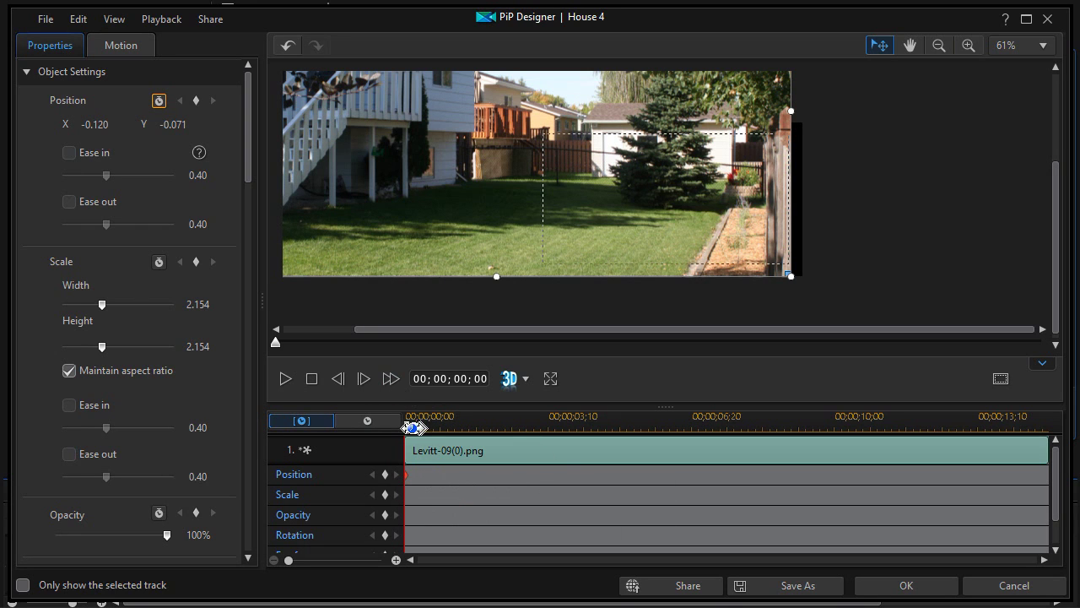
left_click_drag(407, 426, 1038, 440)
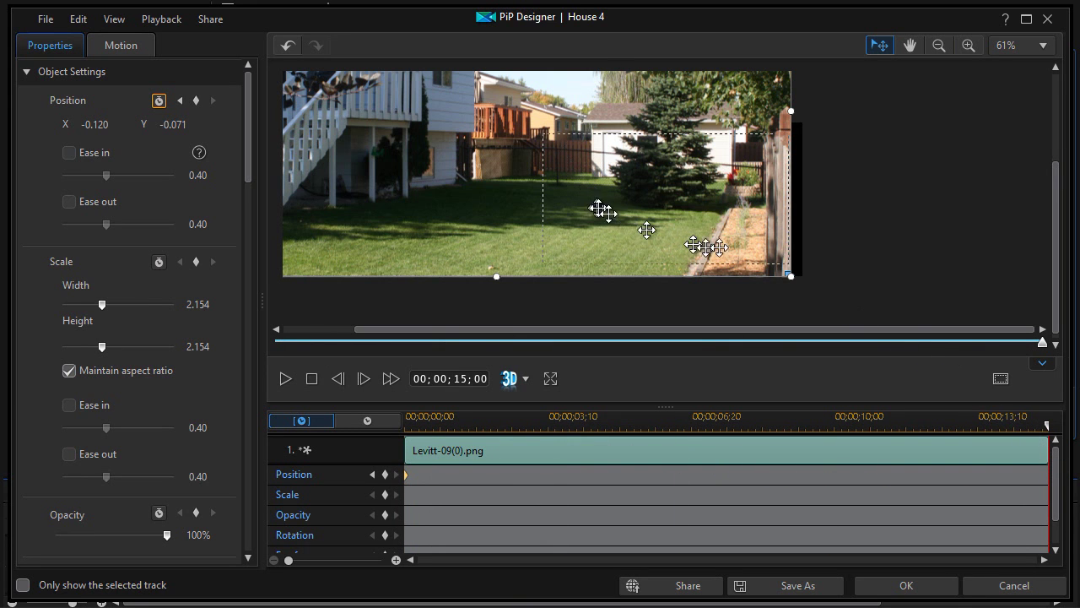
left_click_drag(313, 125, 647, 253)
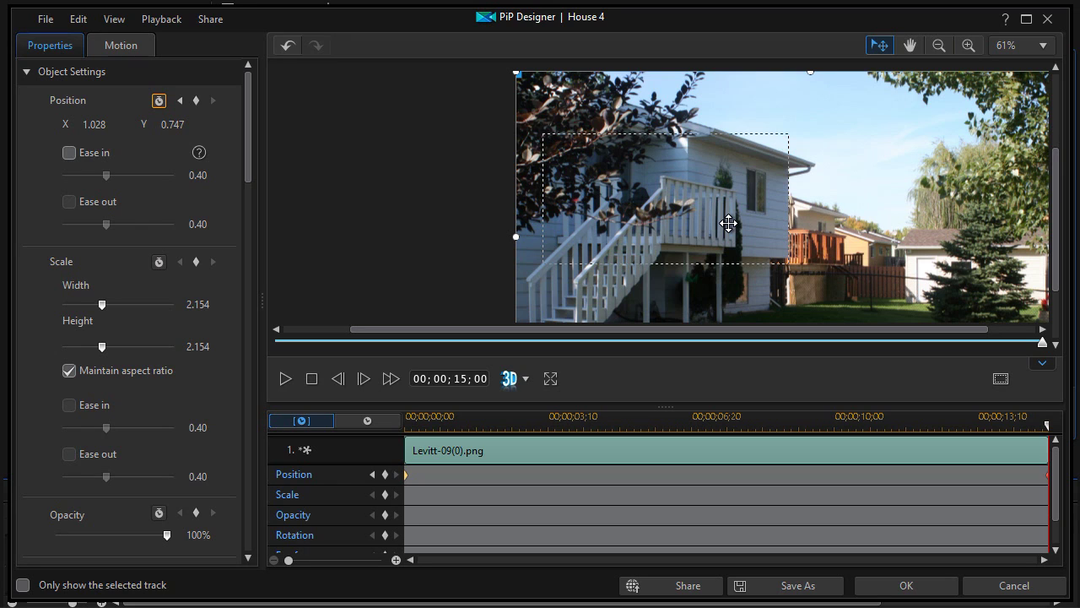
left_click(287, 380)
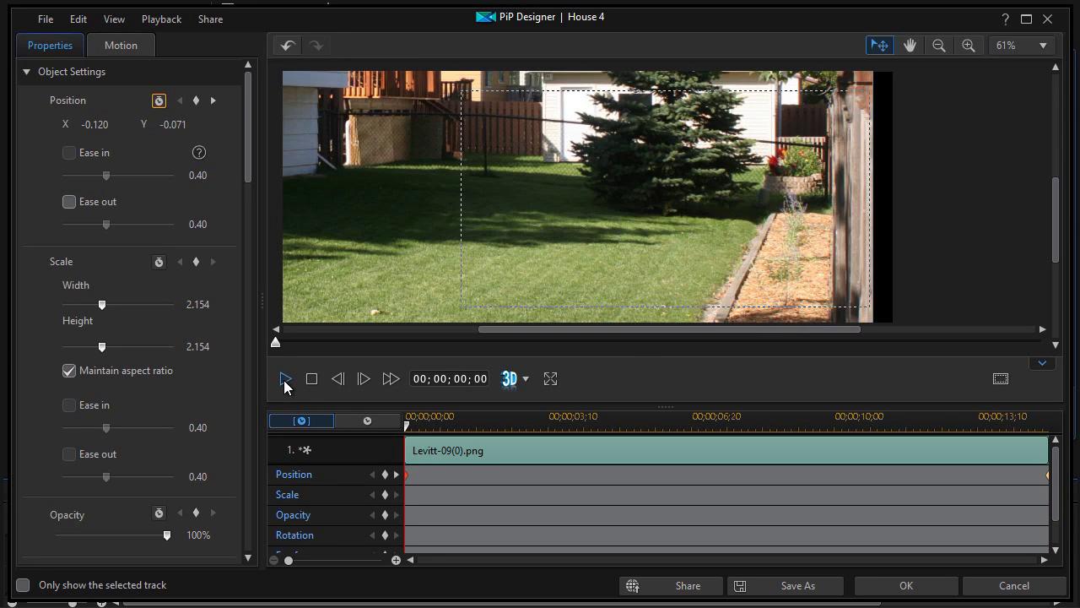
left_click(284, 381)
left_click_drag(277, 348, 1042, 341)
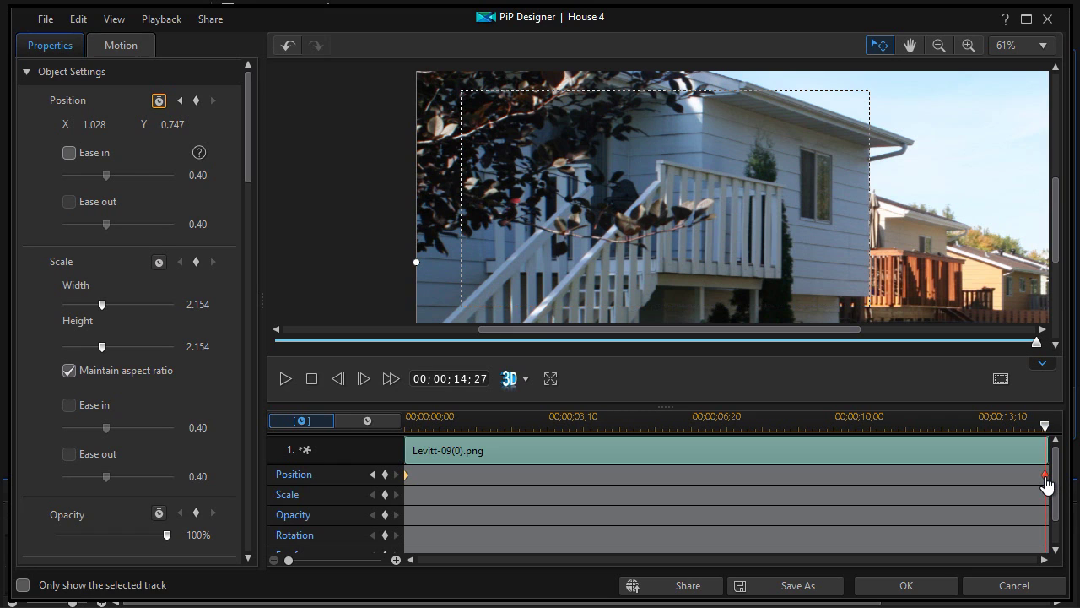
- Move the ending position keyframe to about 00;00;06;20 and replay the pan from the start
left_click_drag(1047, 484, 719, 506)
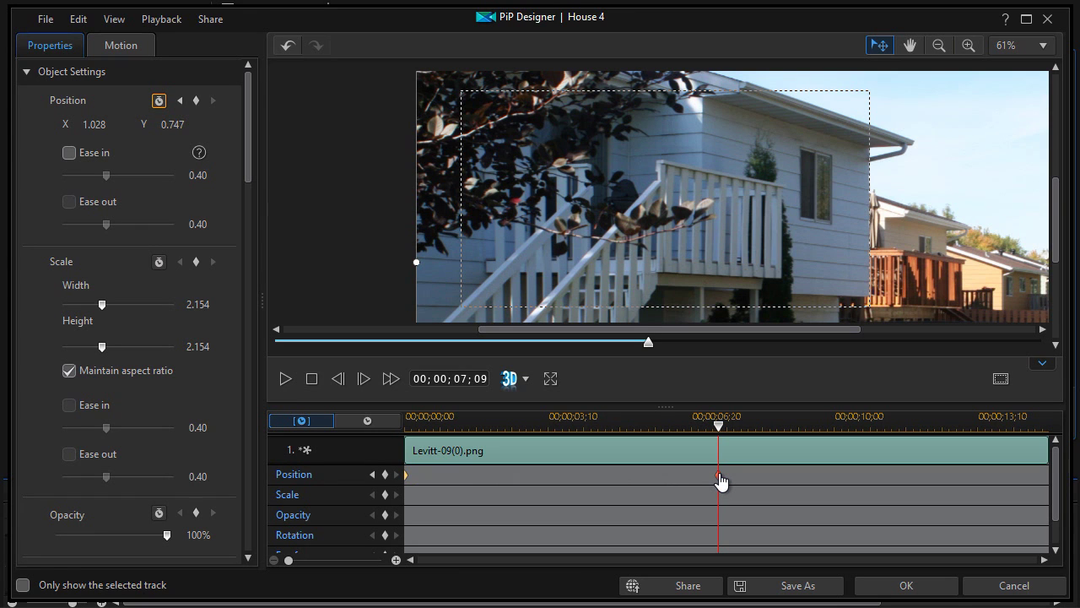
left_click_drag(648, 344, 247, 361)
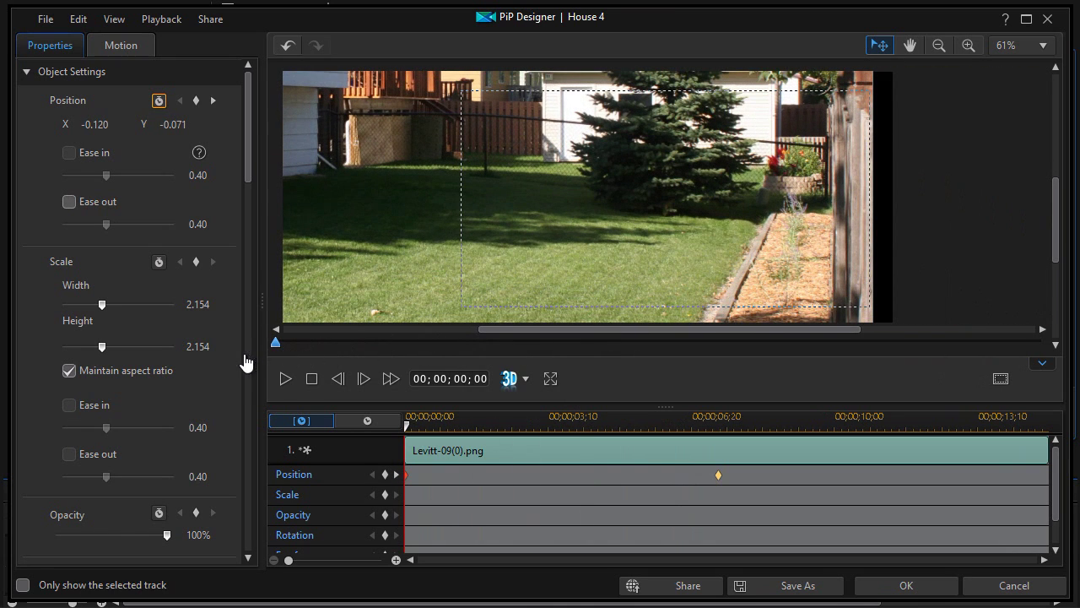
left_click(288, 379)
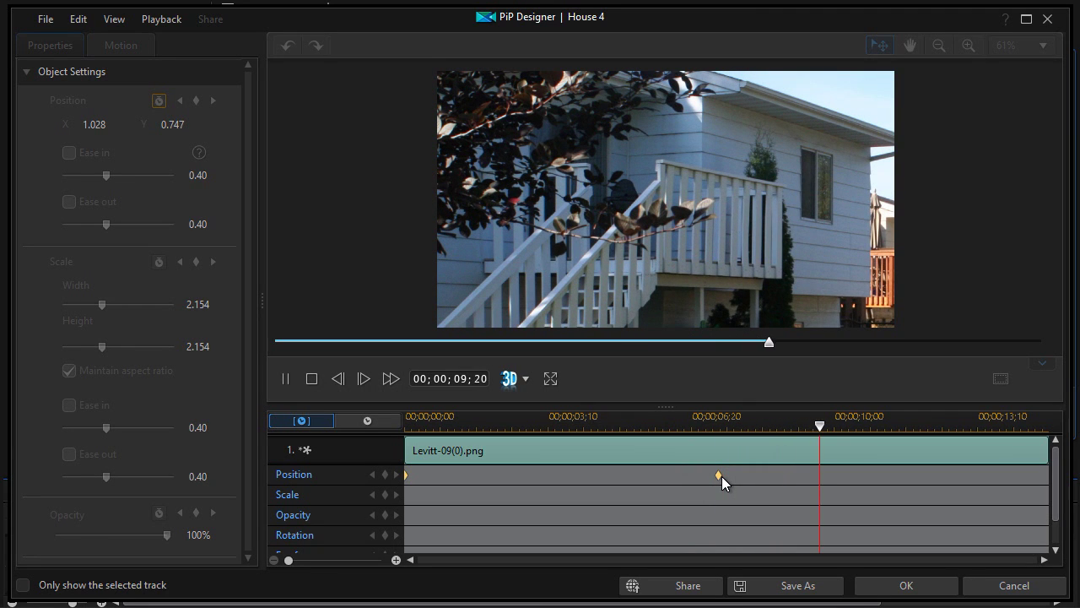
- Stop the preview at the mid-clip keyframe and apply the House 4 pan with OK
left_click(286, 381)
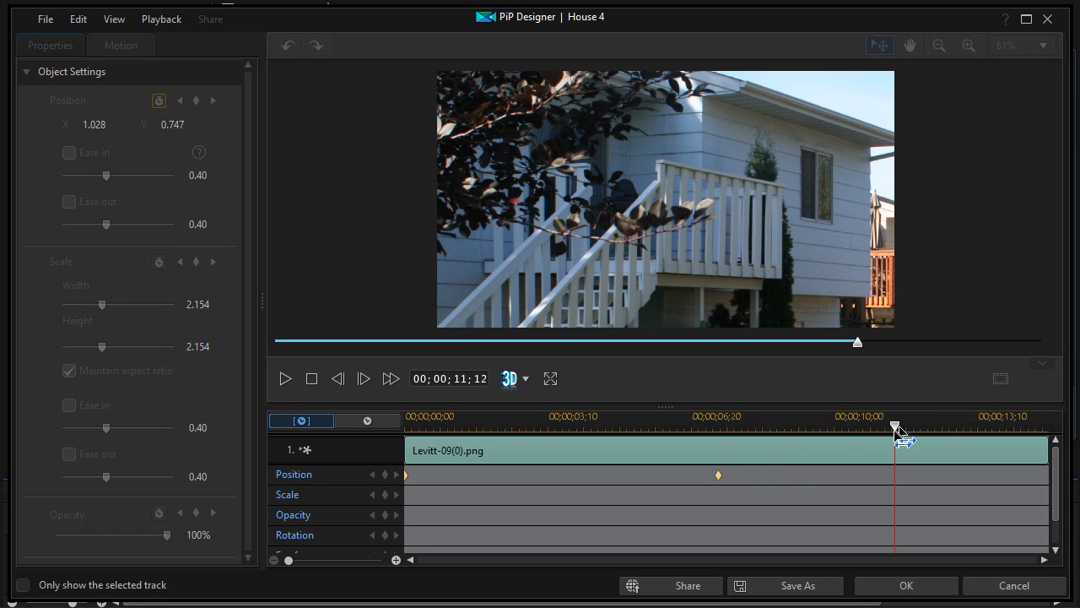
left_click_drag(896, 427, 720, 473)
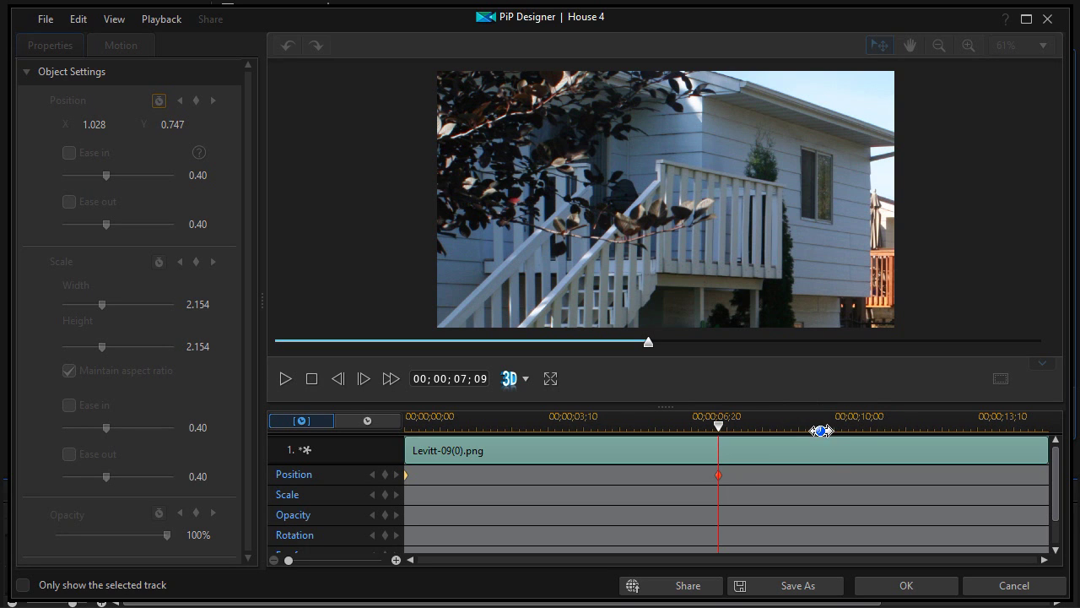
left_click(923, 593)
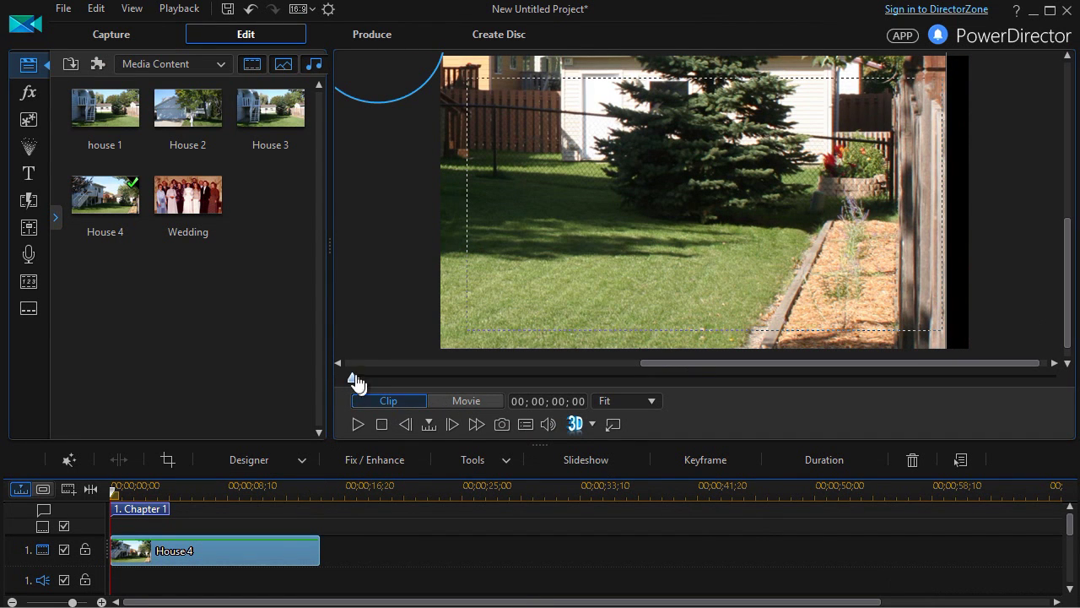
left_click(354, 424)
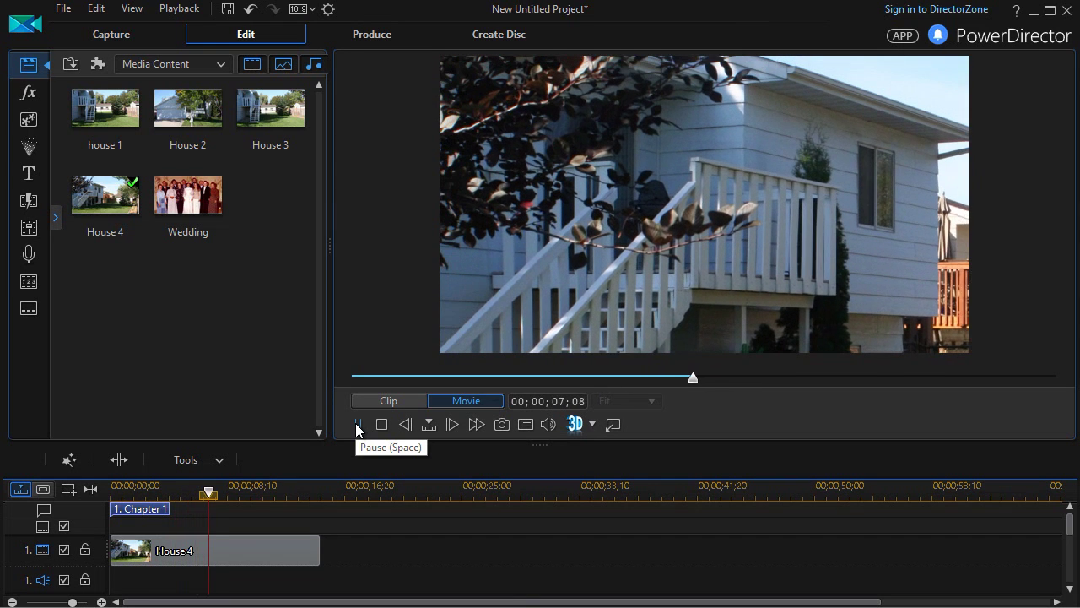
- Split House 4 at 00;00;09;14 and delete the trailing 5;16 segment
left_click(358, 424)
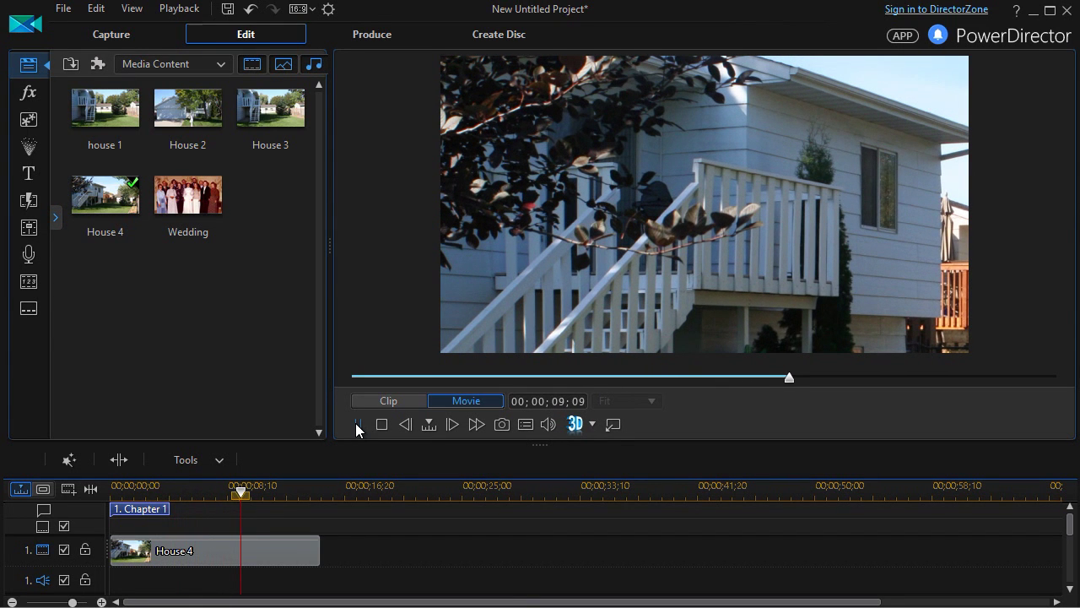
left_click(270, 548)
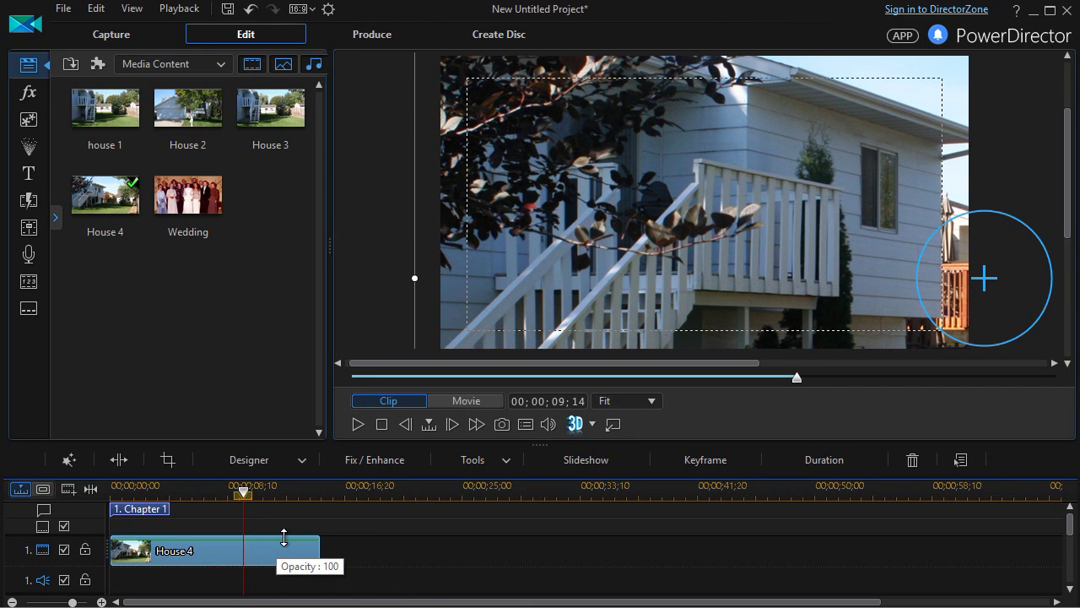
key("ctrl+t")
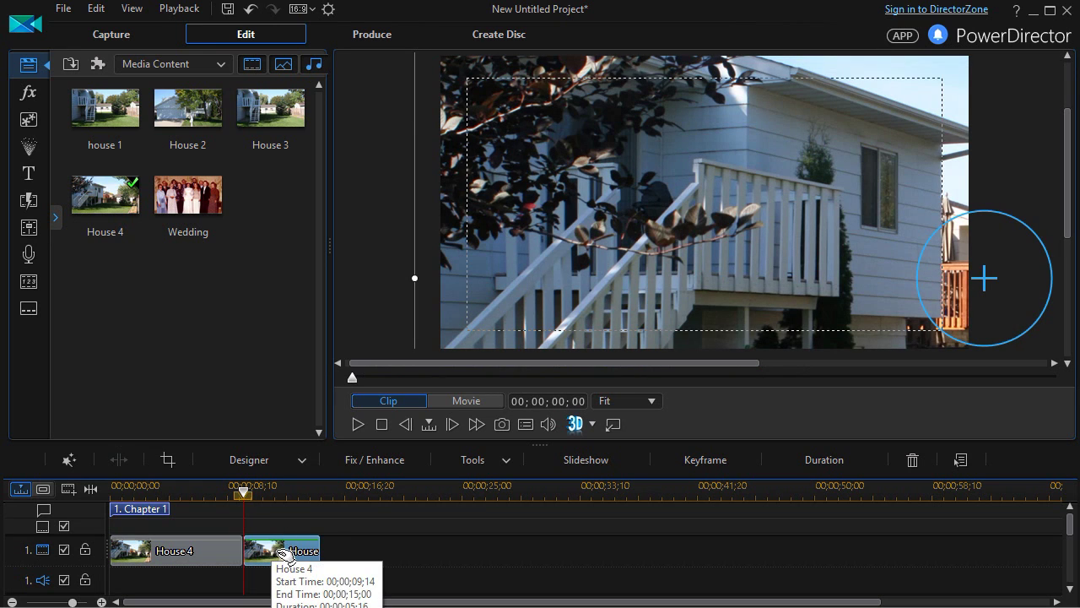
key("Delete")
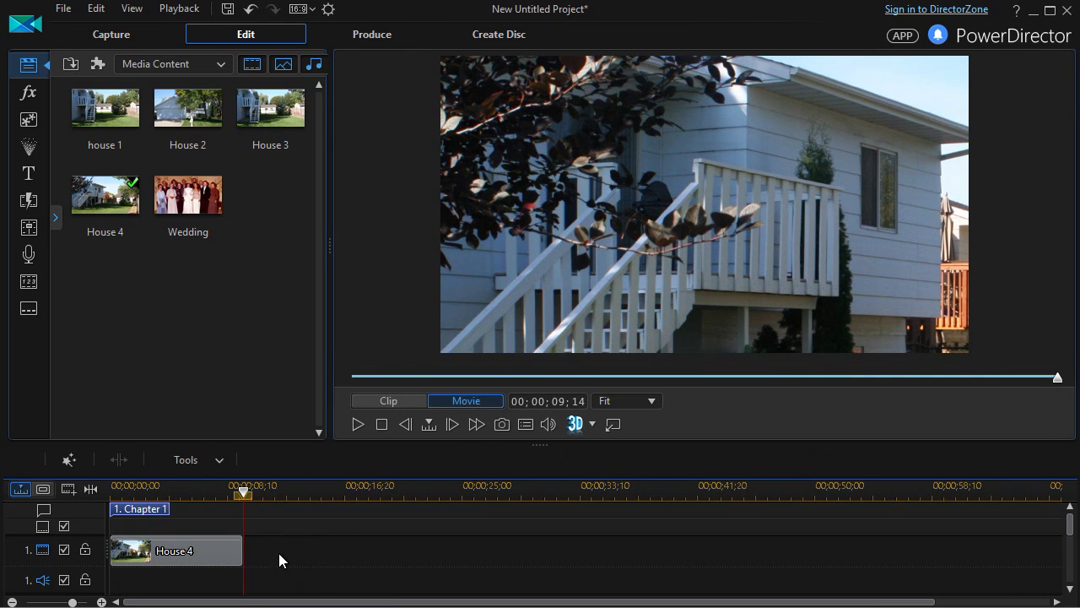
- Add the Wedding photo after House 4, spanning 00;00;11;24 to 00;00;16;24
left_click_drag(195, 197, 279, 562)
left_click(279, 562)
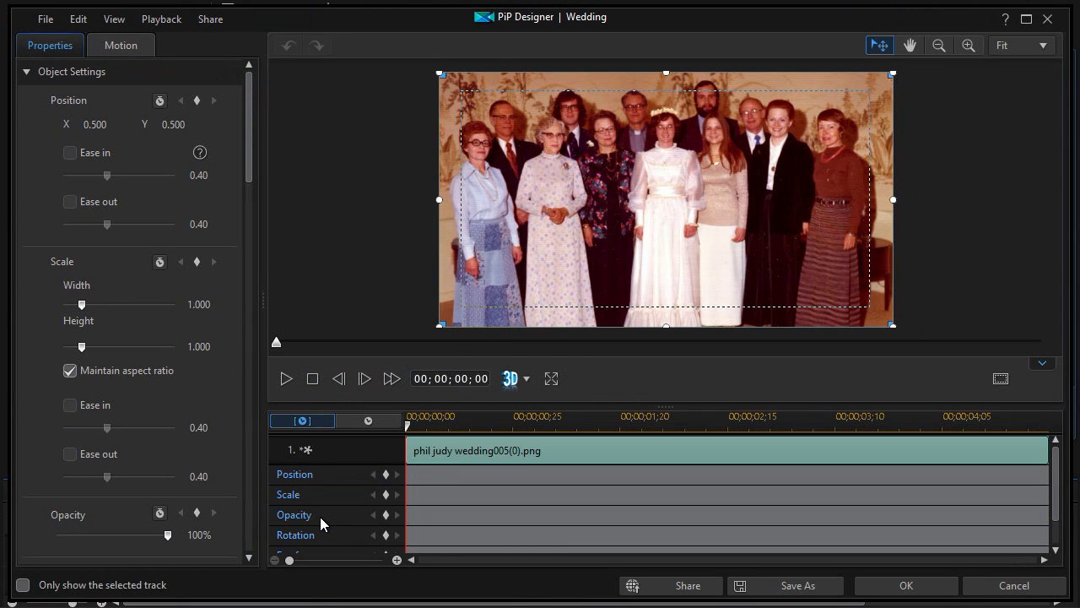
left_click(1015, 586)
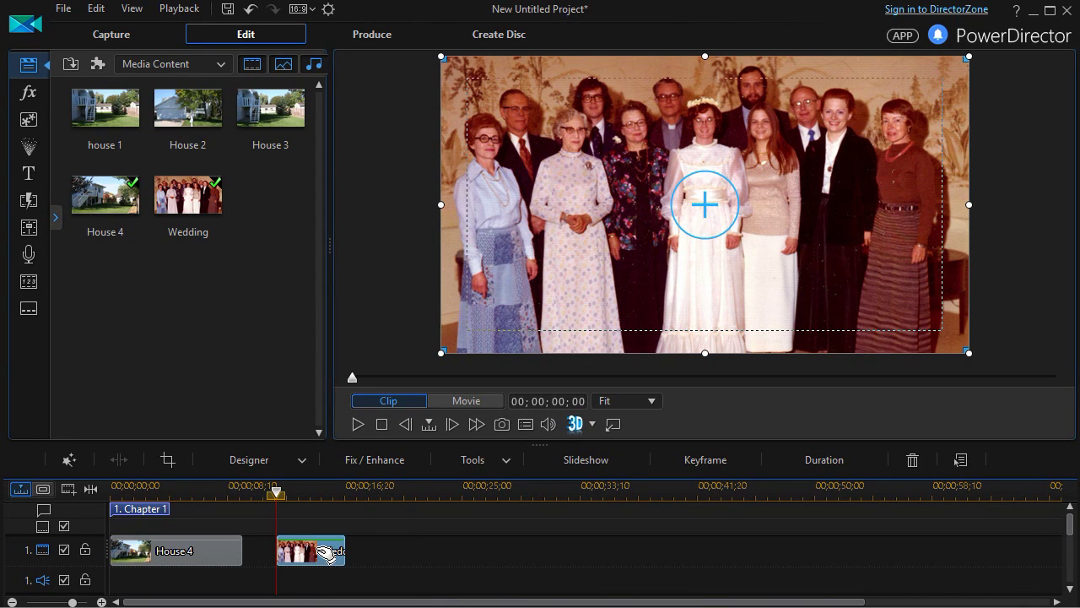
- Set the Wedding clip's duration to 20 seconds so it ends at 00;00;31;24
left_click(859, 464)
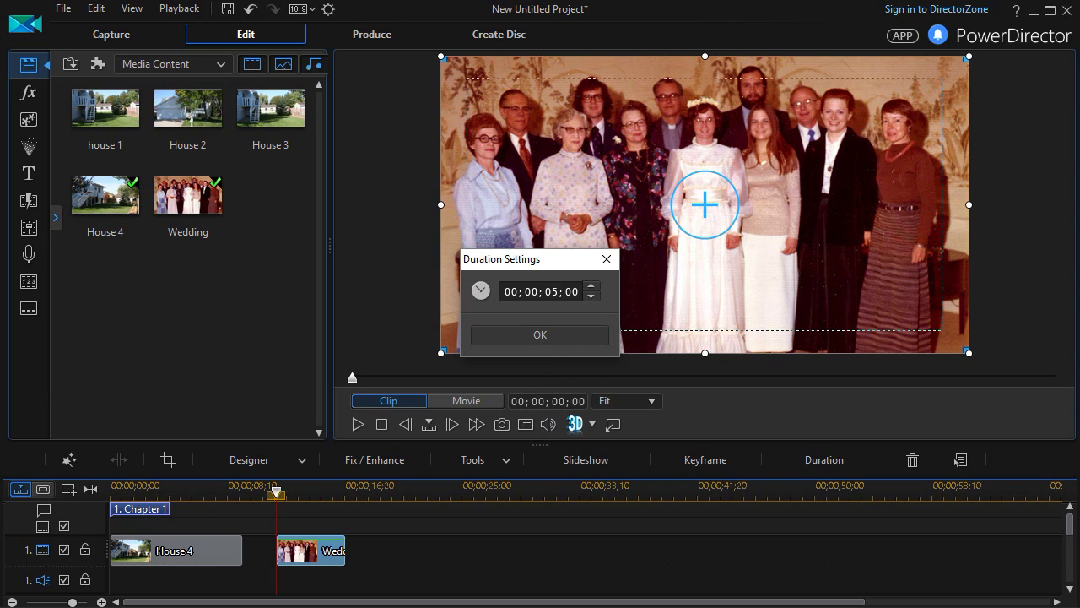
left_click(557, 292)
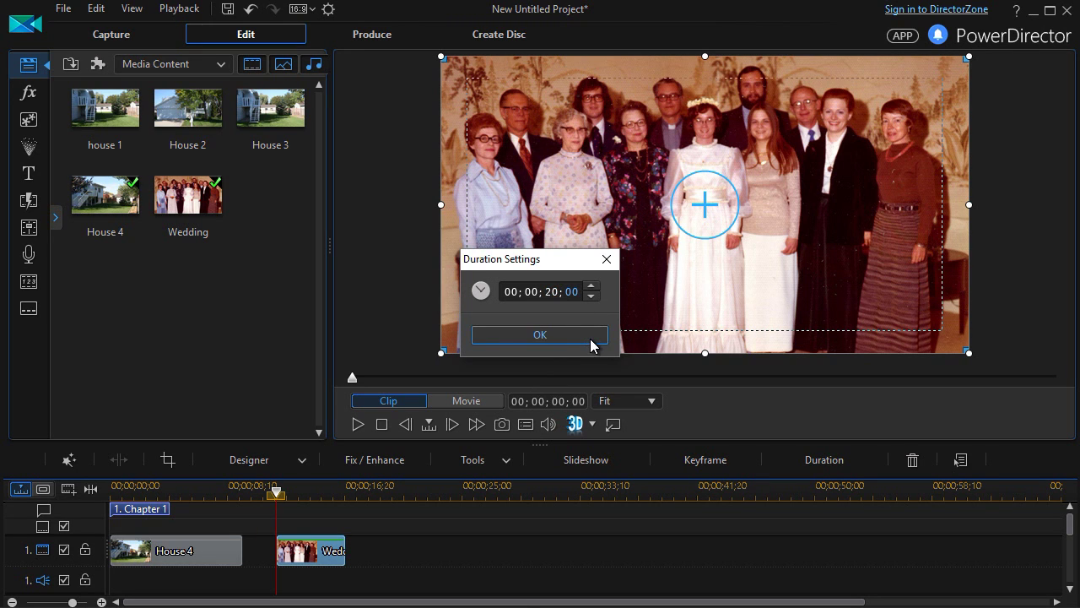
left_click(594, 338)
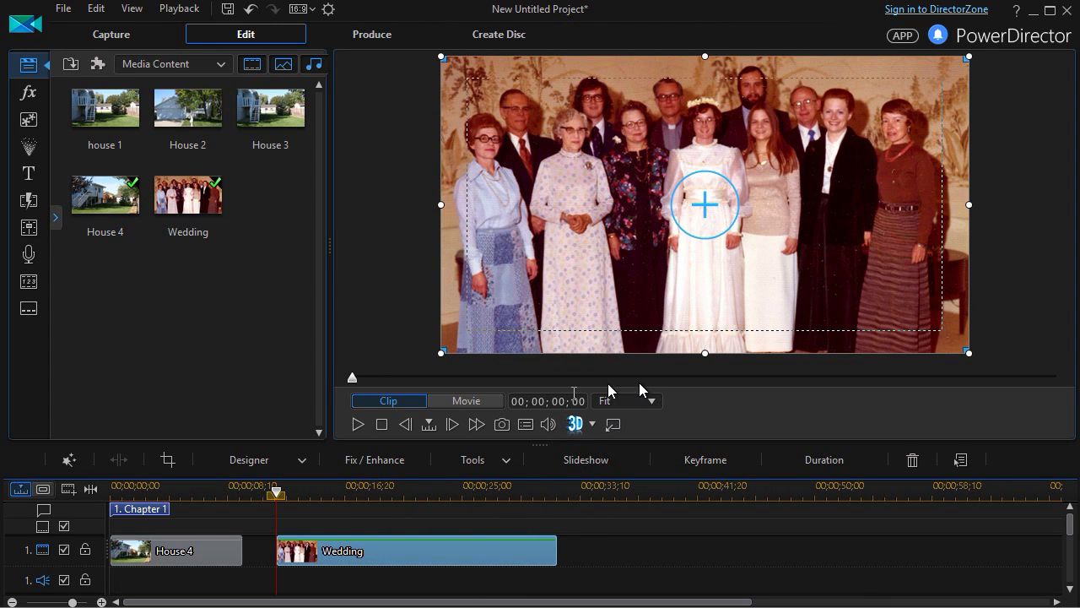
mouse_move(366, 553)
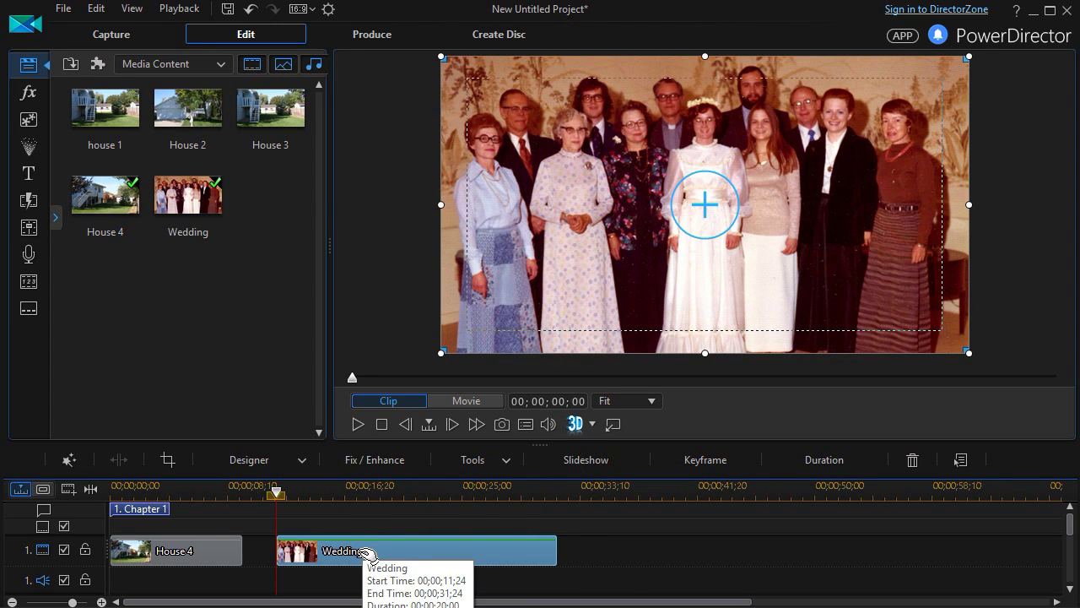
double_click(365, 553)
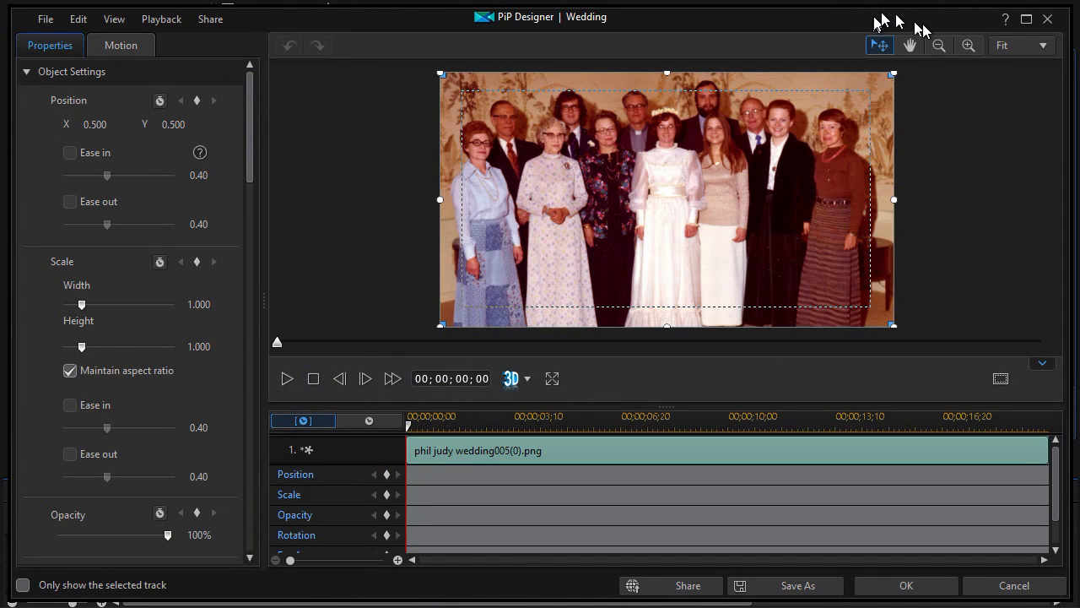
- Scale the Wedding photo to 2.553, place it at 1.265, 1.178, and keyframe that position
left_click(939, 47)
left_click(938, 47)
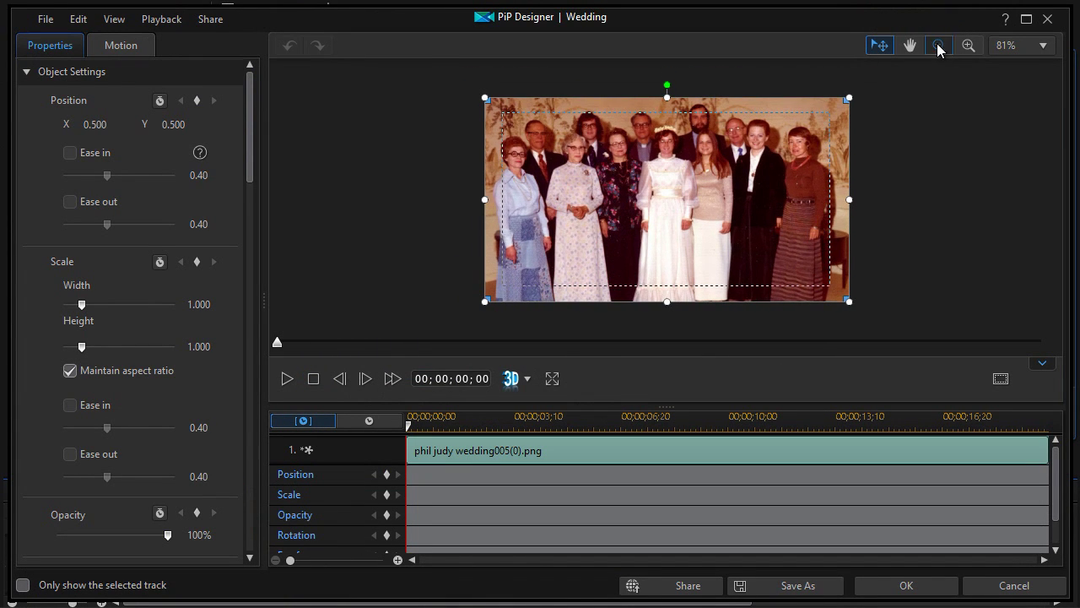
left_click(938, 48)
left_click(939, 47)
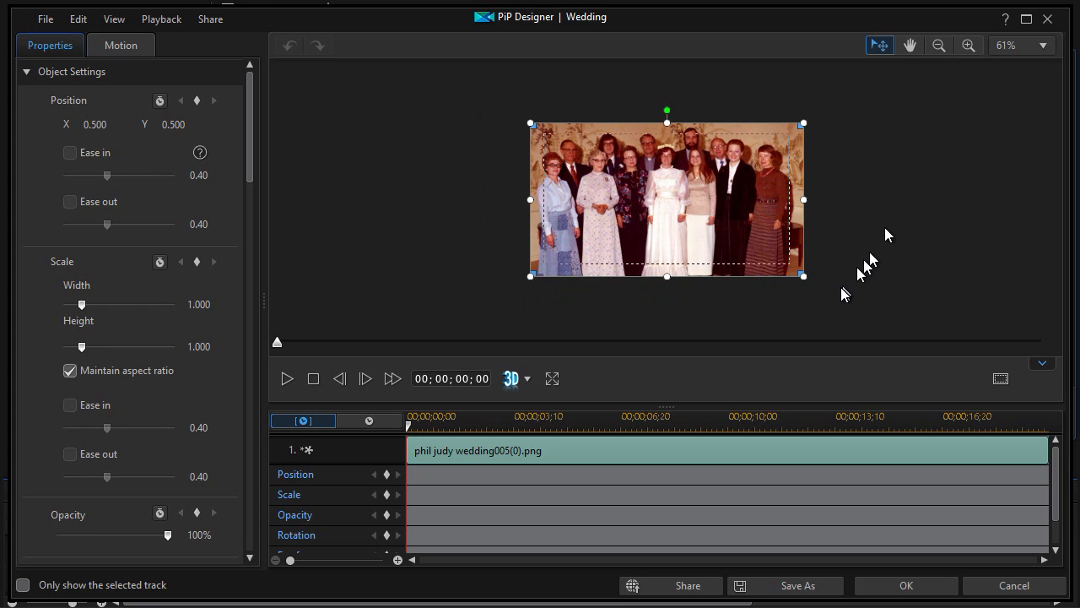
left_click(937, 46)
left_click_drag(781, 265, 1008, 458)
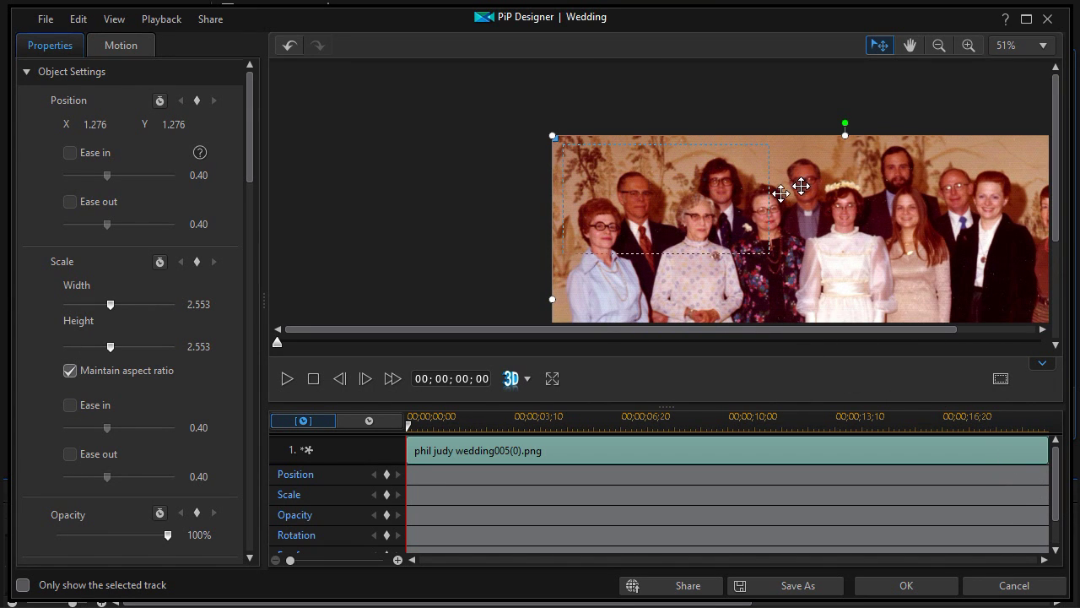
mouse_move(678, 242)
left_mouse_down()
mouse_move(696, 226)
mouse_move(672, 228)
left_mouse_up()
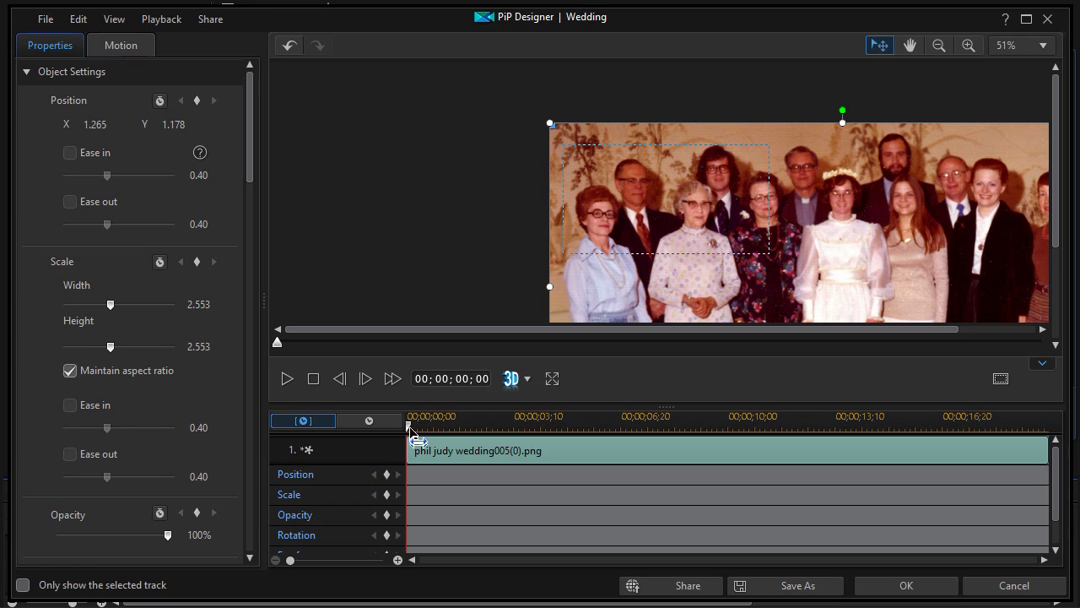
left_click(386, 474)
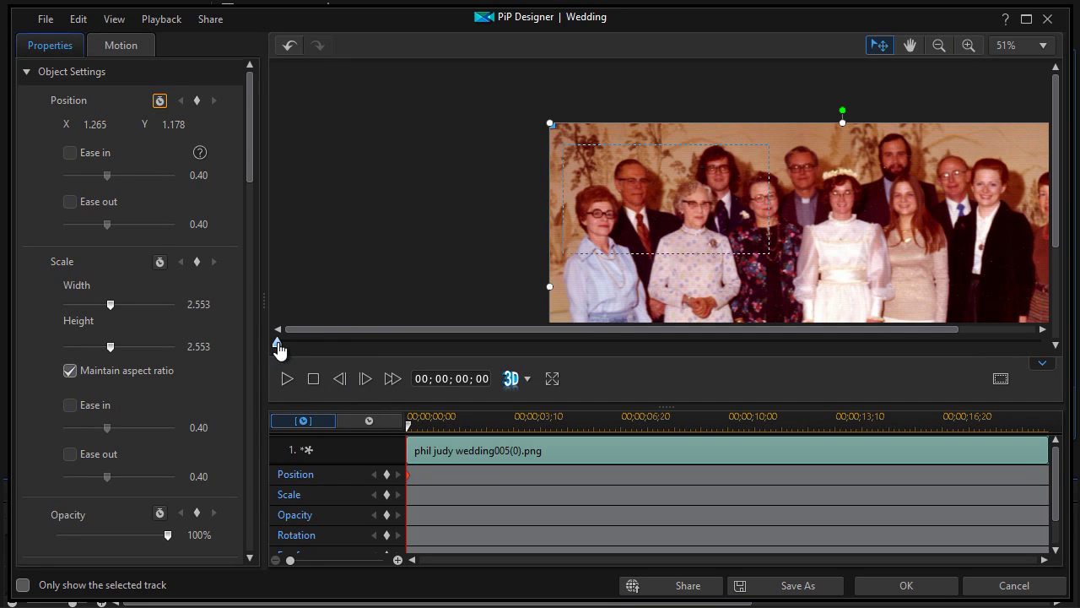
- At 00;00;20;00, shift the Wedding photo left to -0.209, 1.178 and keyframe that position
left_click_drag(408, 429, 1076, 503)
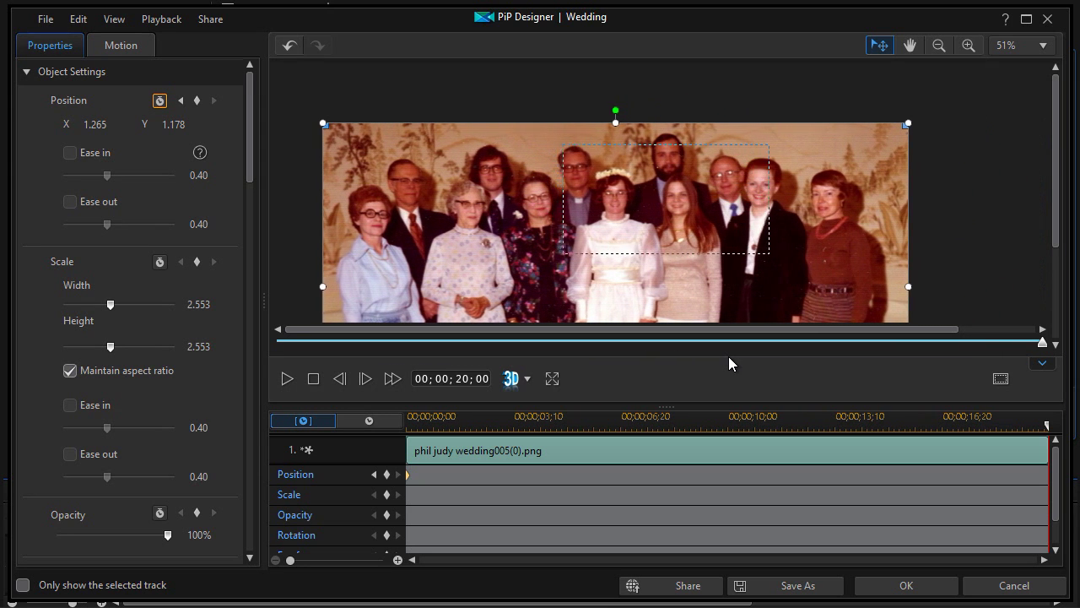
key("Left")
key("Left")
key("Left")
key("Left")
key("Left")
key("Left")
key("Left")
key("Left")
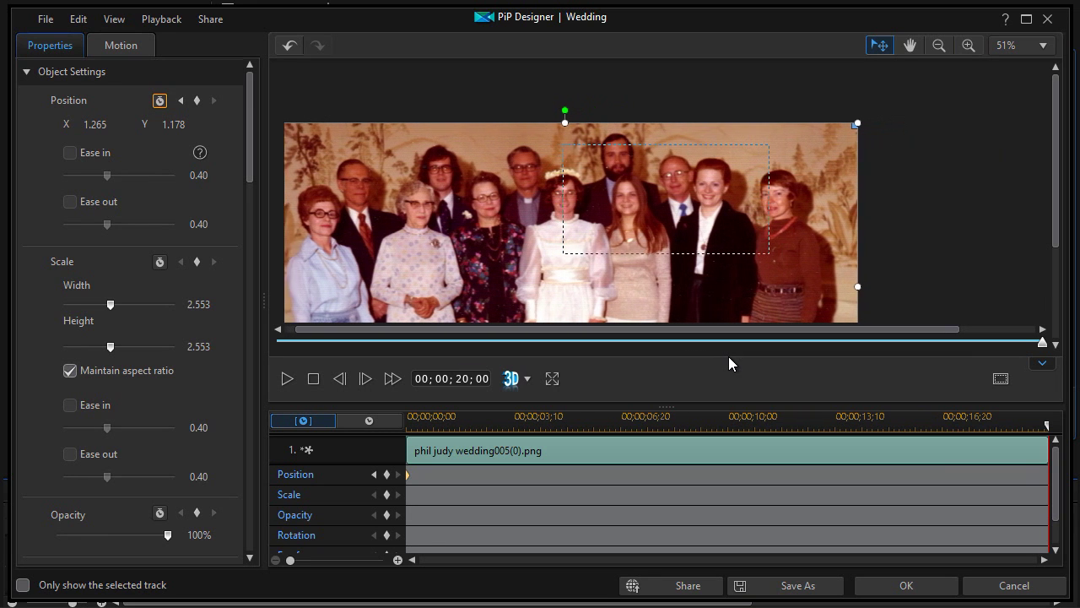
key("Left")
key("Left")
key("Left")
key("Left")
key("Left")
key("Left")
key("Left")
key("Left")
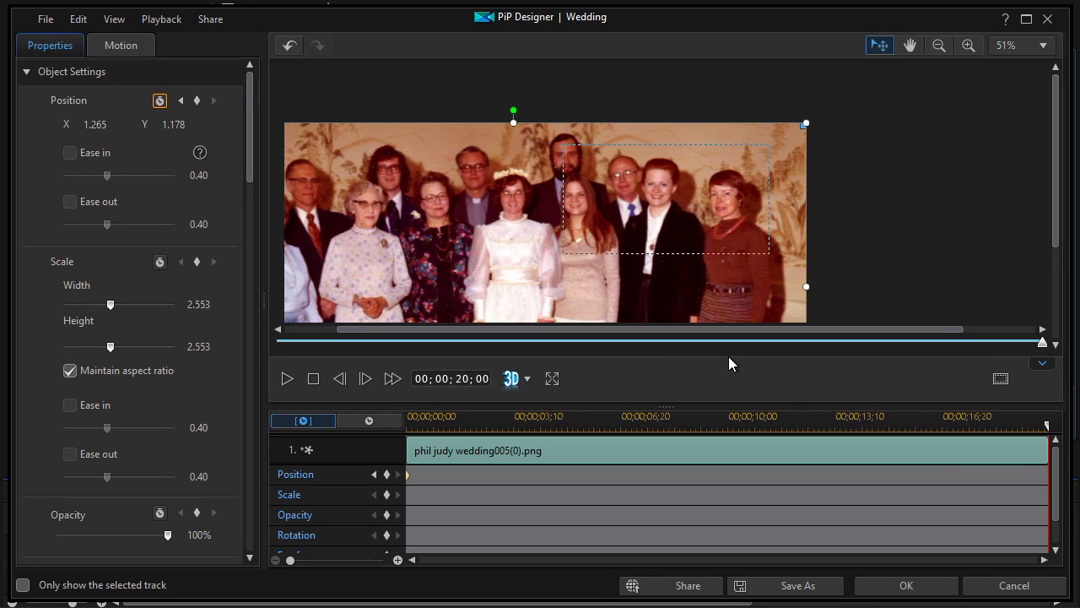
key("Left")
key("Left")
key("Left")
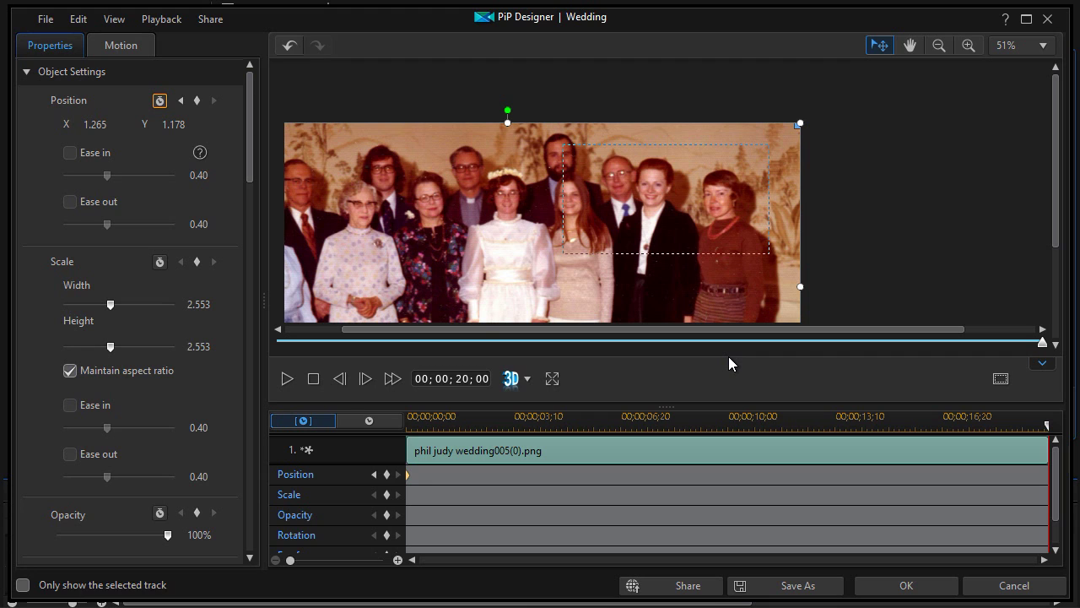
key("Left")
key("Left")
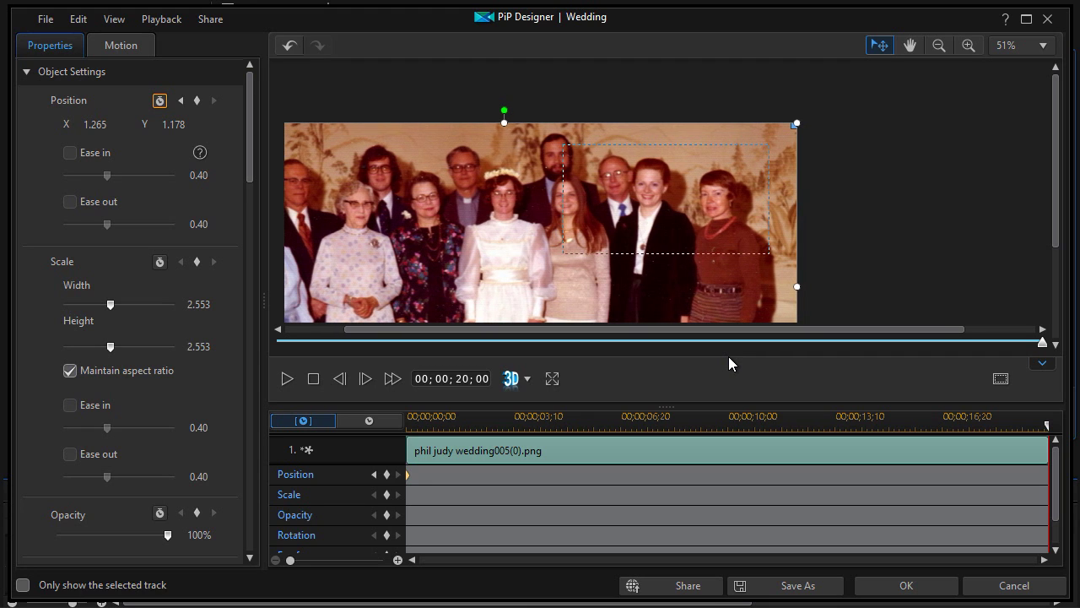
left_click(387, 476)
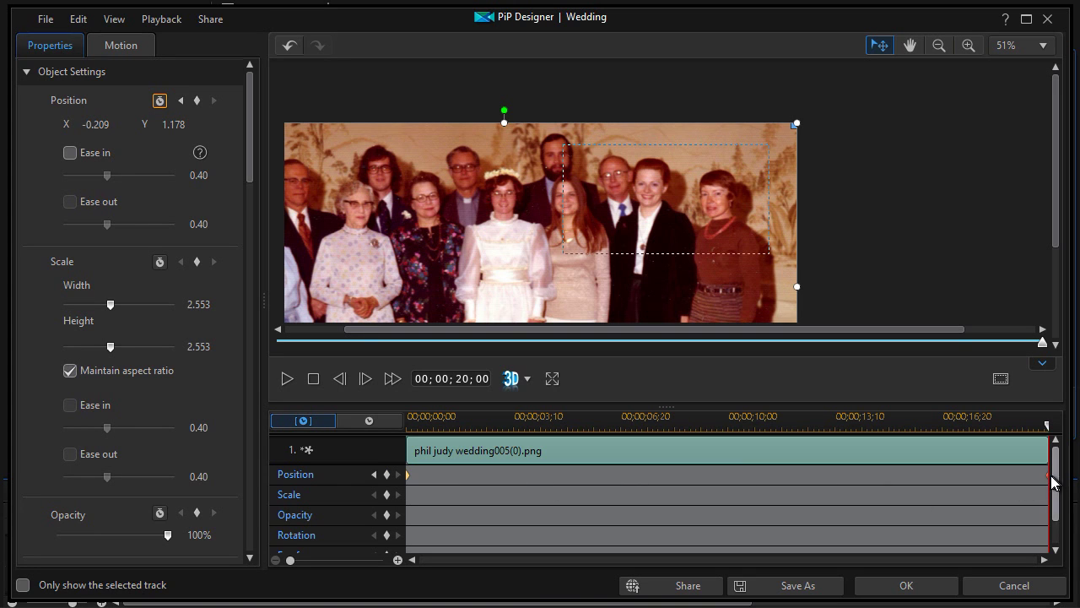
- Apply the Wedding pan in PiP Designer and play the movie to review it
left_click(888, 588)
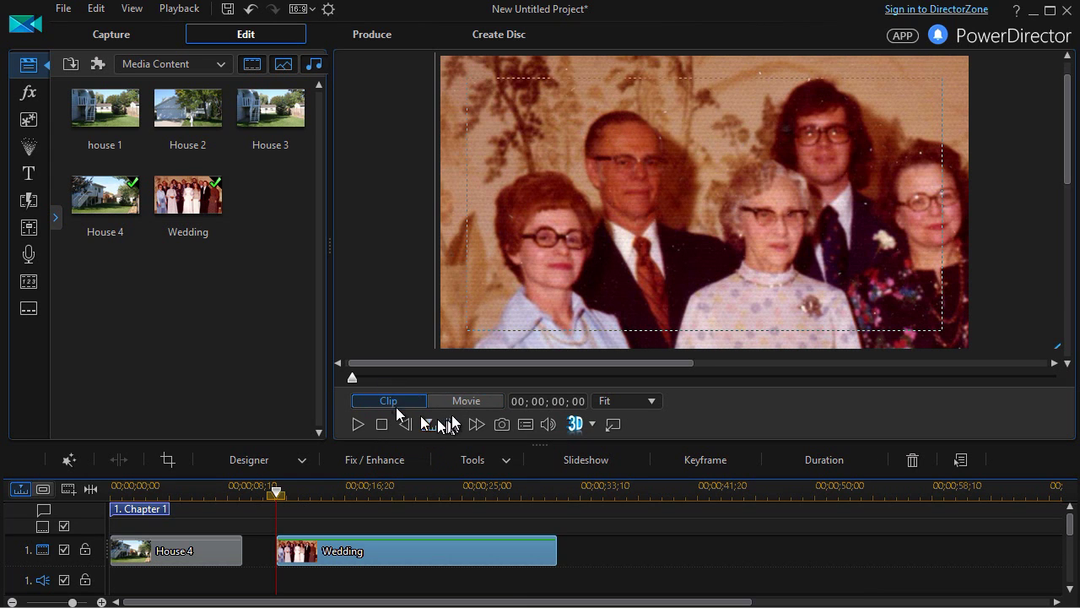
left_click(357, 421)
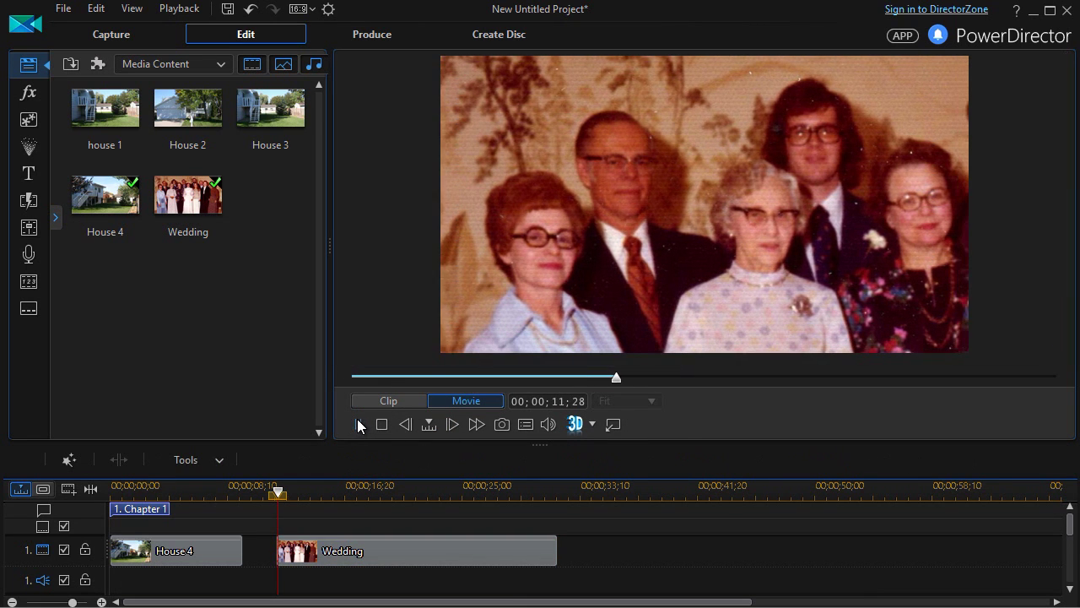